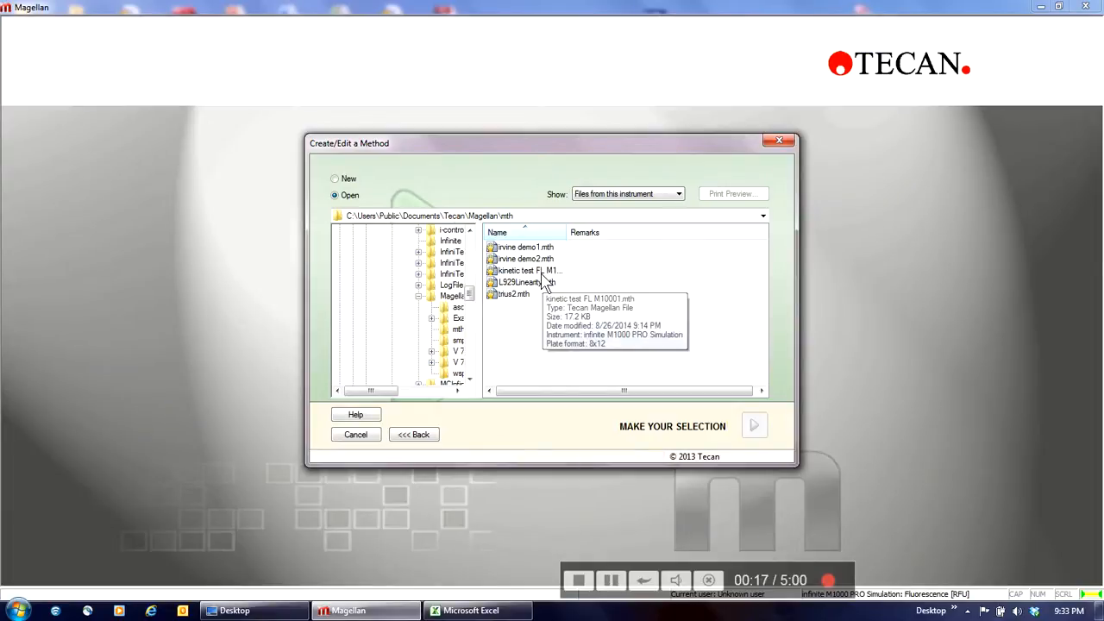
Open the method kinetic test FL M10001.mth for editing and accept its measurement parameters.
{"action": "left_click", "coordinate": [543, 273]}
{"action": "left_click_drag", "start_coordinate": [571, 244], "coordinate": [620, 232]}
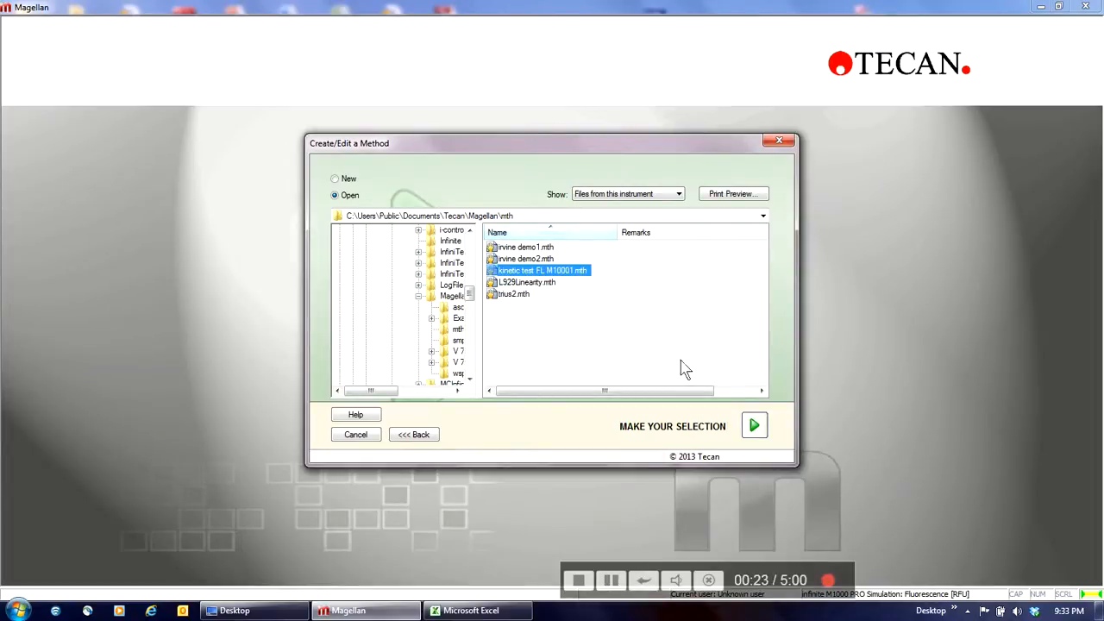
{"action": "left_click", "coordinate": [754, 425]}
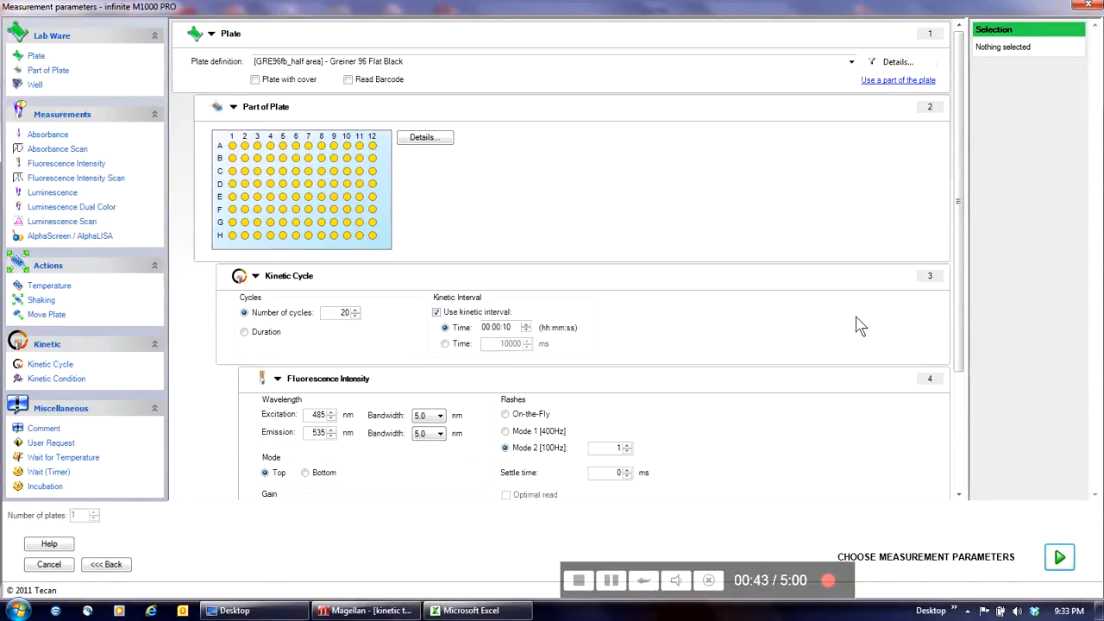
{"action": "left_click_drag", "start_coordinate": [964, 302], "coordinate": [958, 362]}
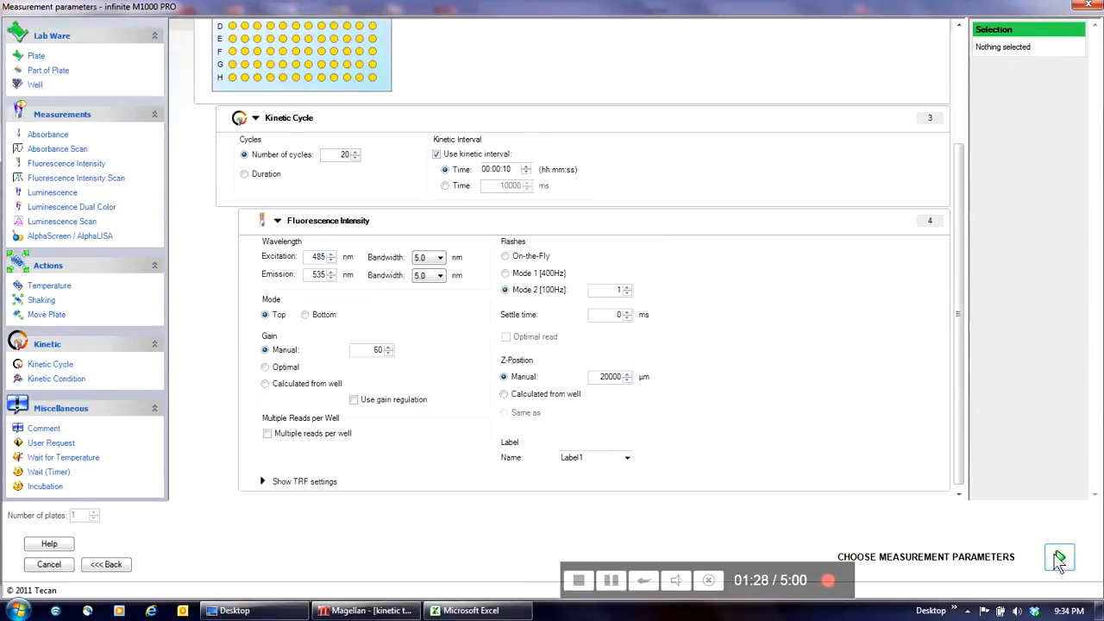
{"action": "left_click", "coordinate": [1061, 559]}
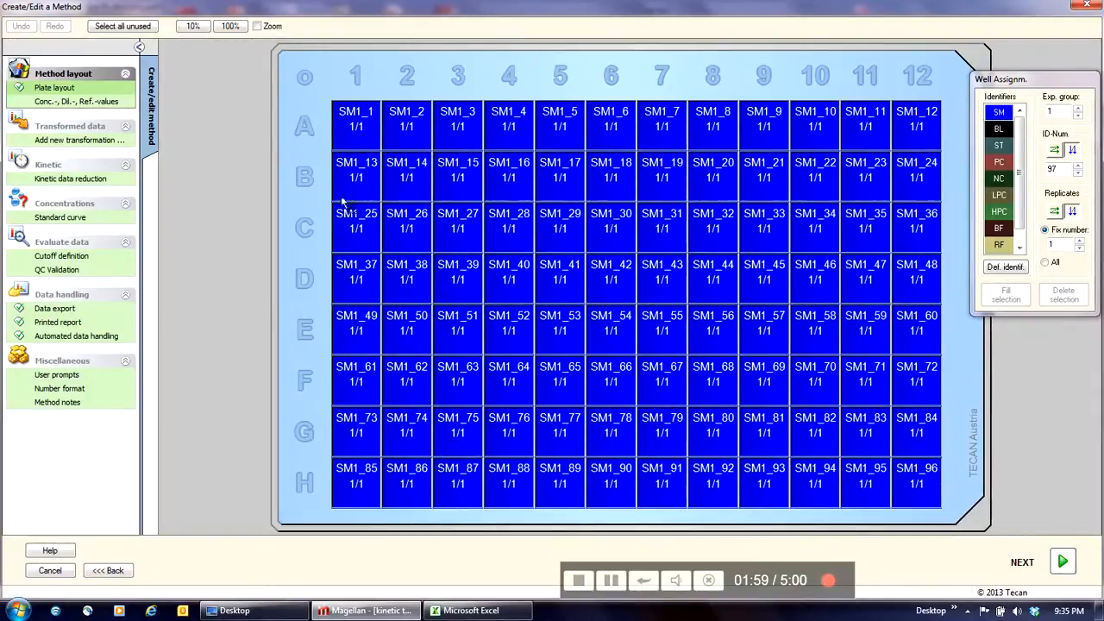
Add Well positions to the data selected for export and place it above Raw data.
{"action": "left_click", "coordinate": [53, 310]}
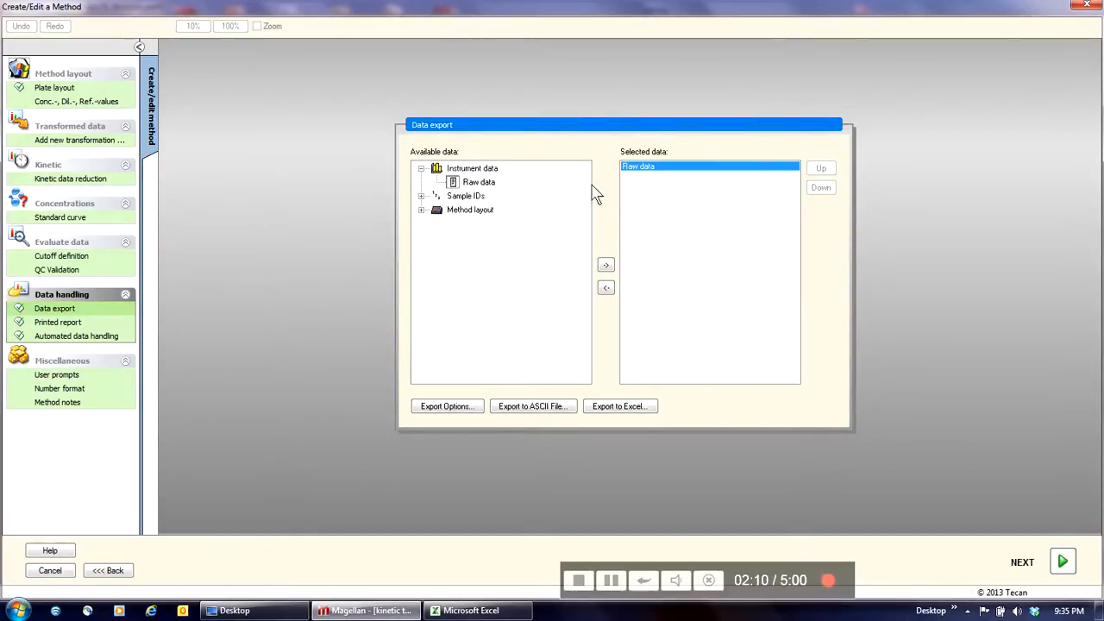
{"action": "left_click", "coordinate": [422, 211]}
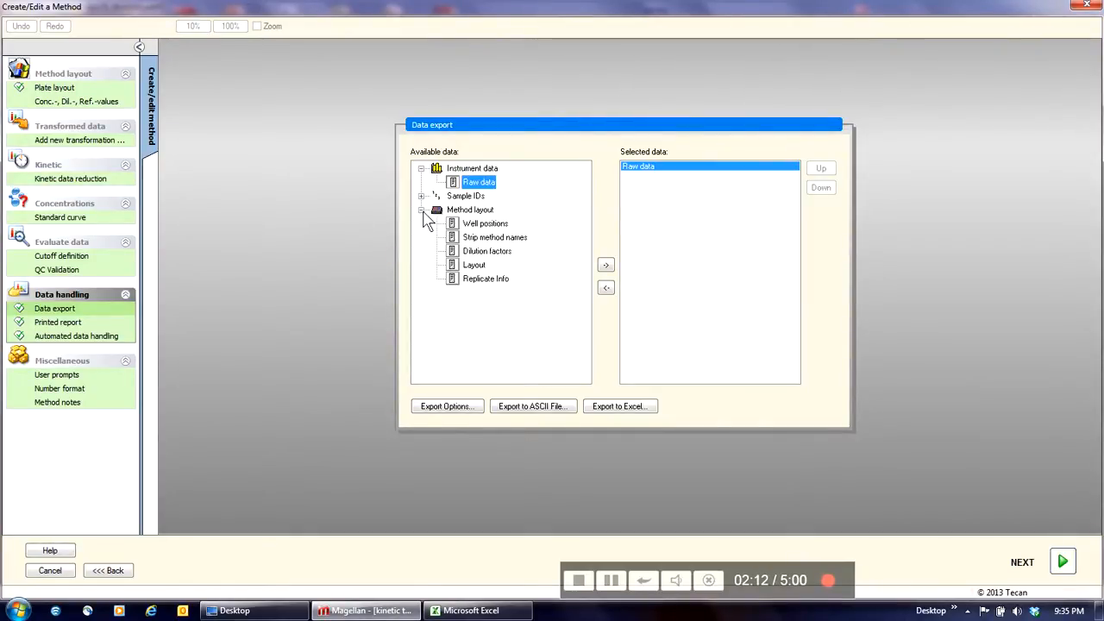
{"action": "left_click_drag", "start_coordinate": [457, 226], "coordinate": [642, 215]}
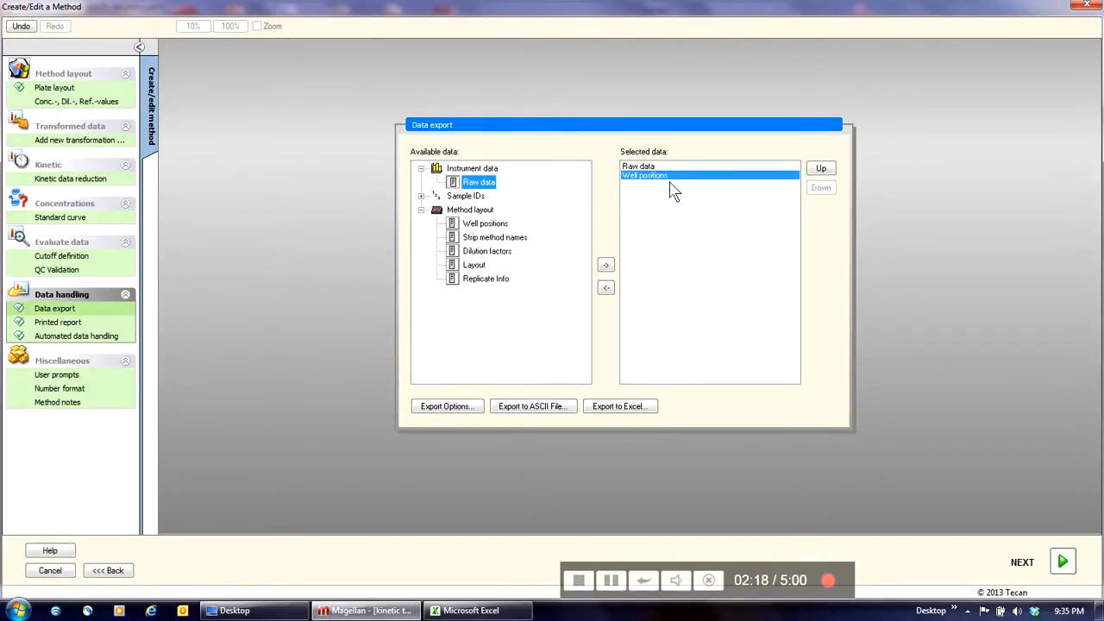
{"action": "left_click", "coordinate": [820, 169]}
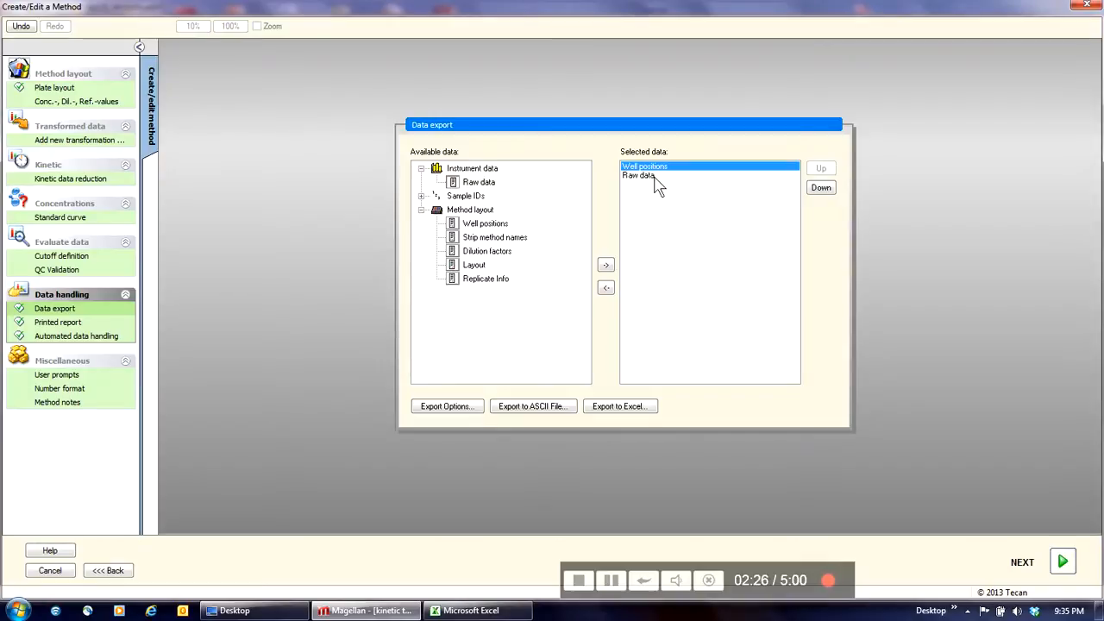
Set the direction in the data export options to Horizontal and confirm them.
{"action": "left_click", "coordinate": [457, 407]}
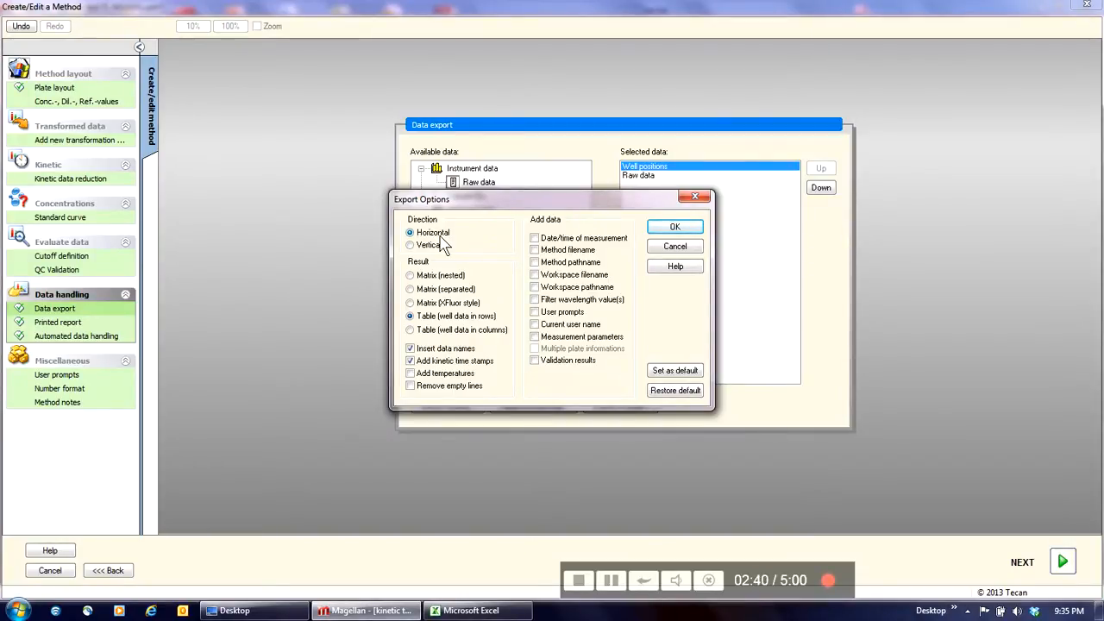
{"action": "left_click", "coordinate": [416, 247]}
{"action": "left_click", "coordinate": [411, 234]}
{"action": "left_click", "coordinate": [668, 231]}
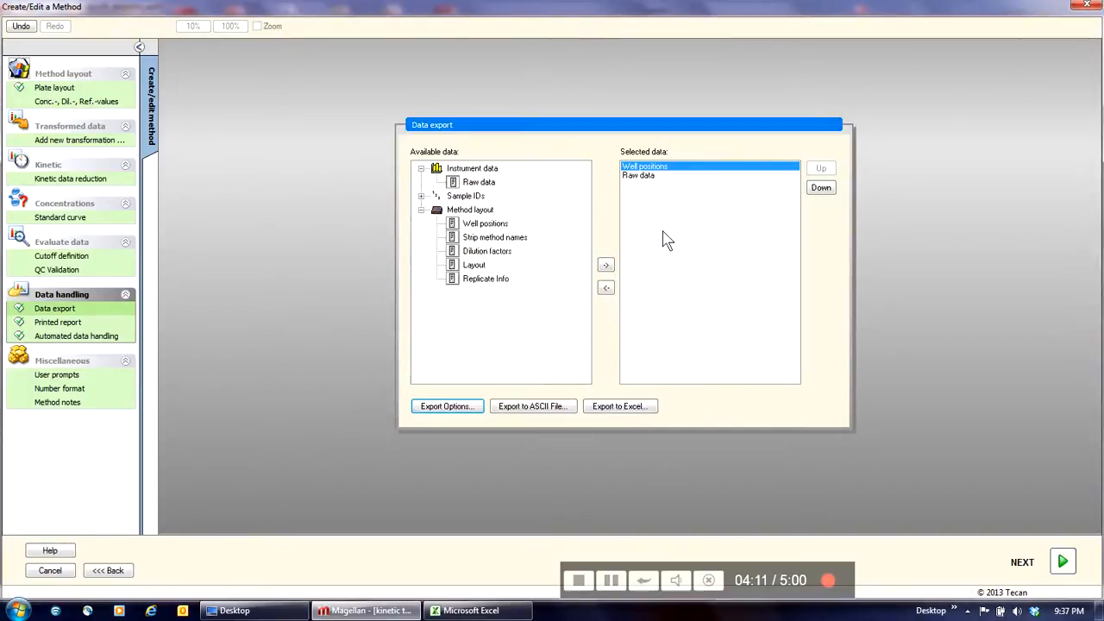
Set the Excel export target to Insert into template and confirm it.
{"action": "left_click", "coordinate": [617, 407]}
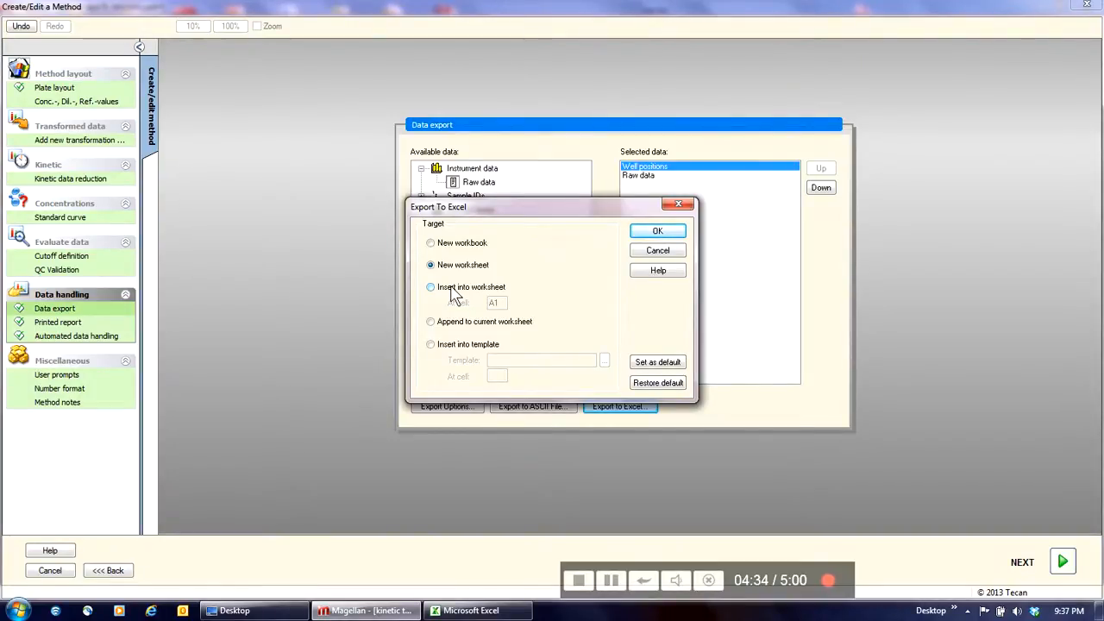
{"action": "left_click", "coordinate": [444, 345]}
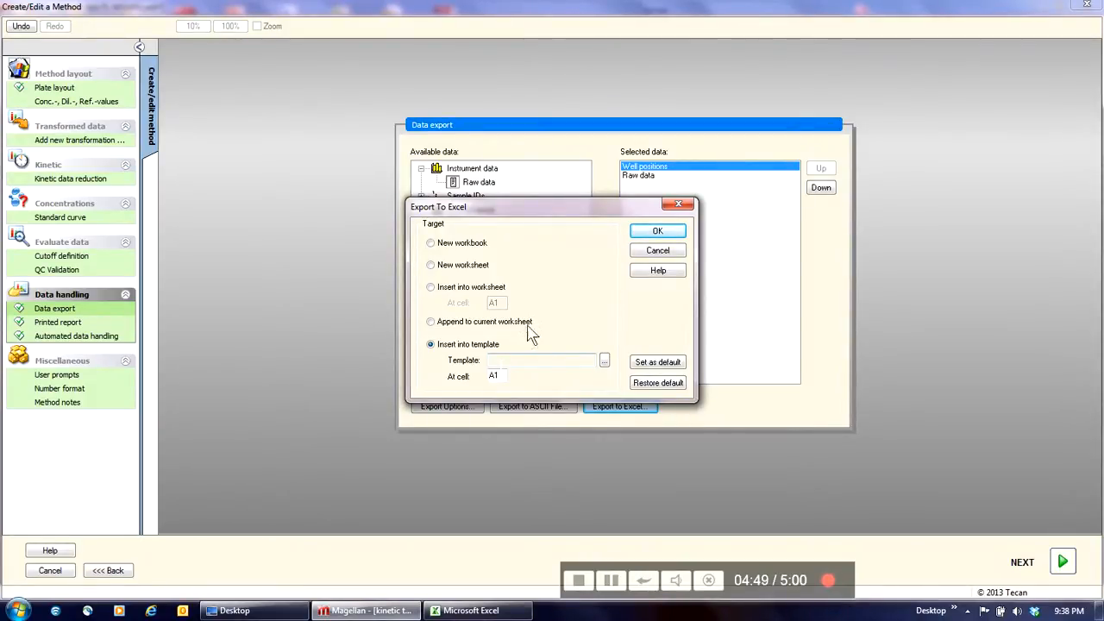
{"action": "left_click", "coordinate": [669, 231]}
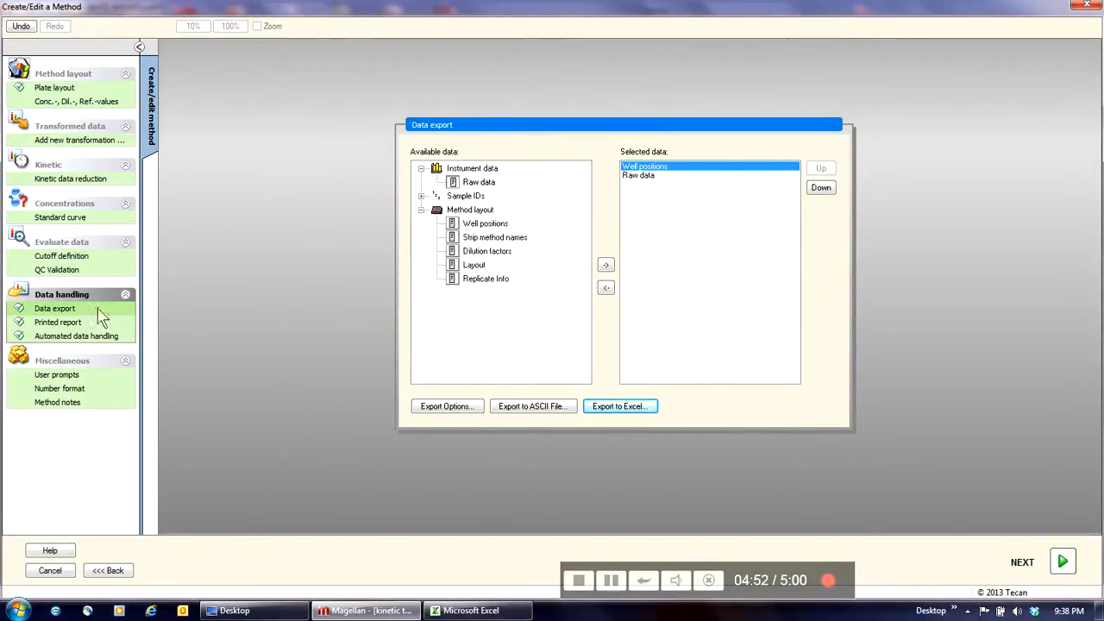
In the automated data handling, set the automatically saved workspace's path to the Magellan wsp folder and confirm its naming settings.
{"action": "left_click", "coordinate": [57, 338]}
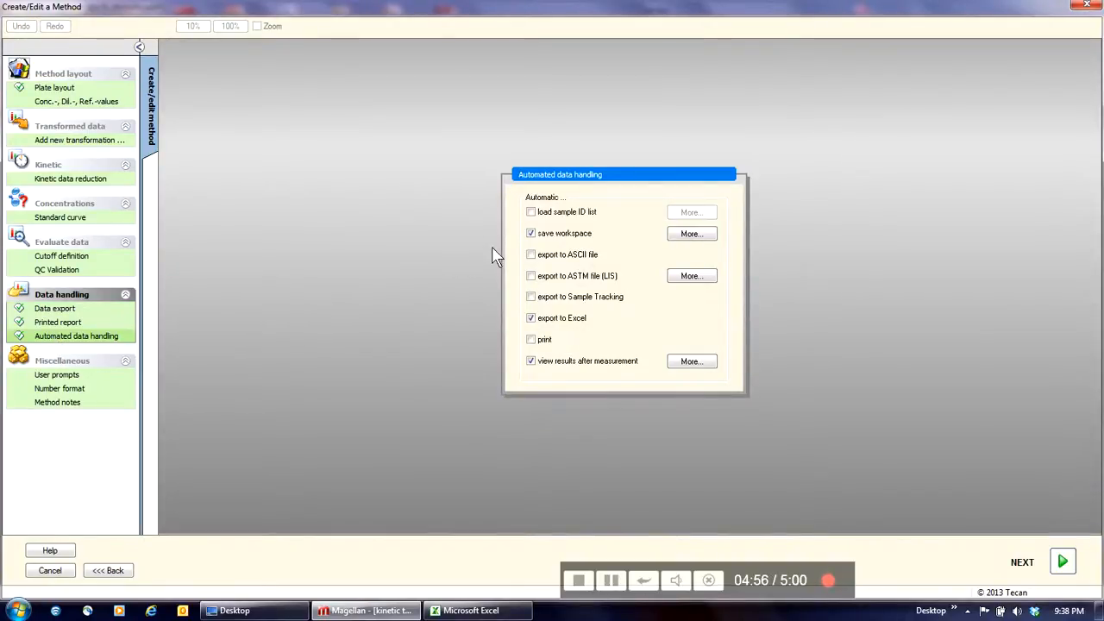
{"action": "left_click", "coordinate": [682, 234]}
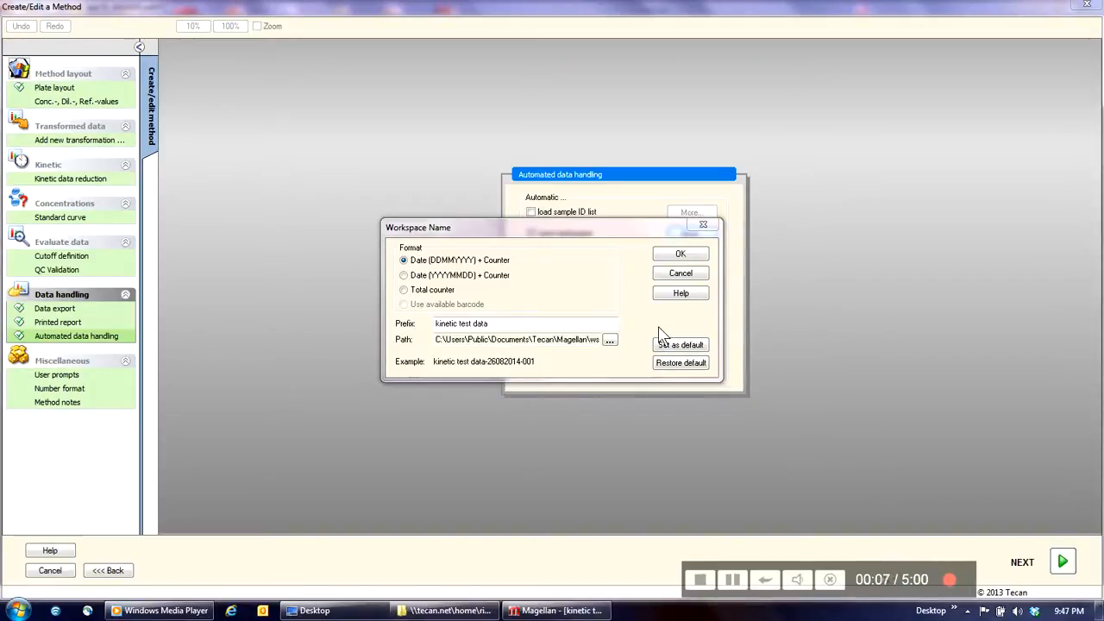
{"action": "left_click", "coordinate": [610, 340]}
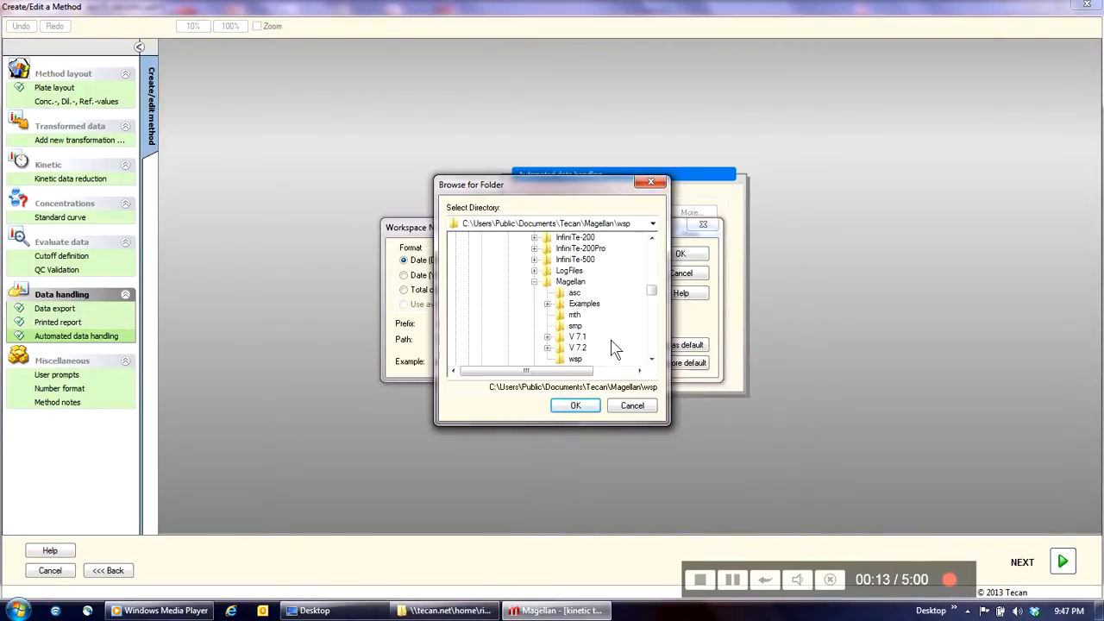
{"action": "left_click", "coordinate": [577, 406]}
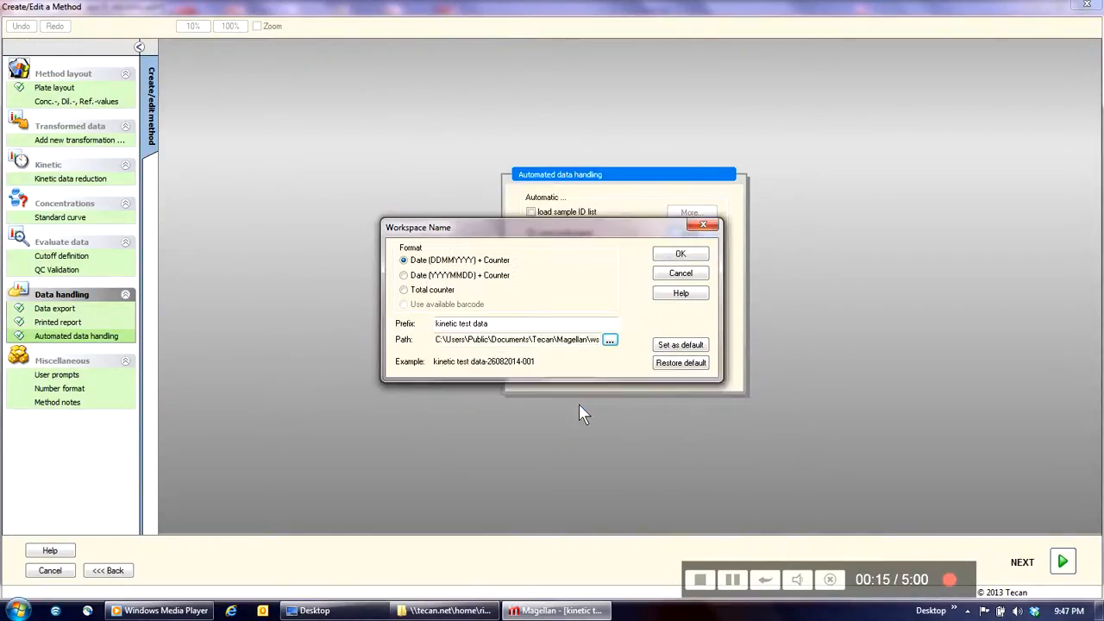
{"action": "left_click", "coordinate": [681, 253]}
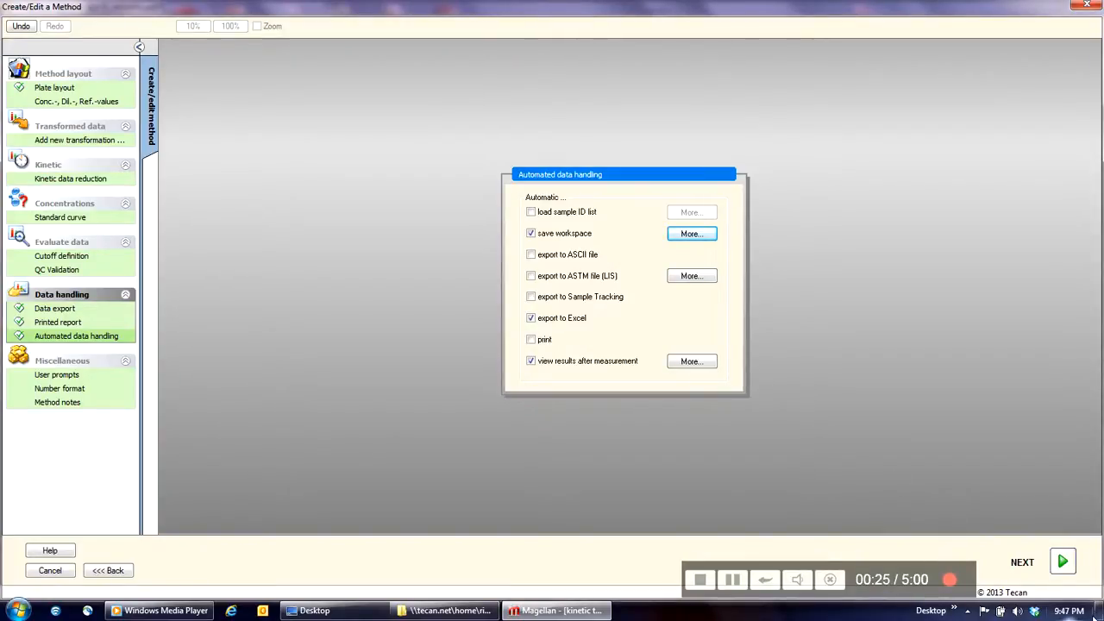
Save the edited method under the filename kinetic test FL M10001.mth and finish.
{"action": "left_click", "coordinate": [1063, 565]}
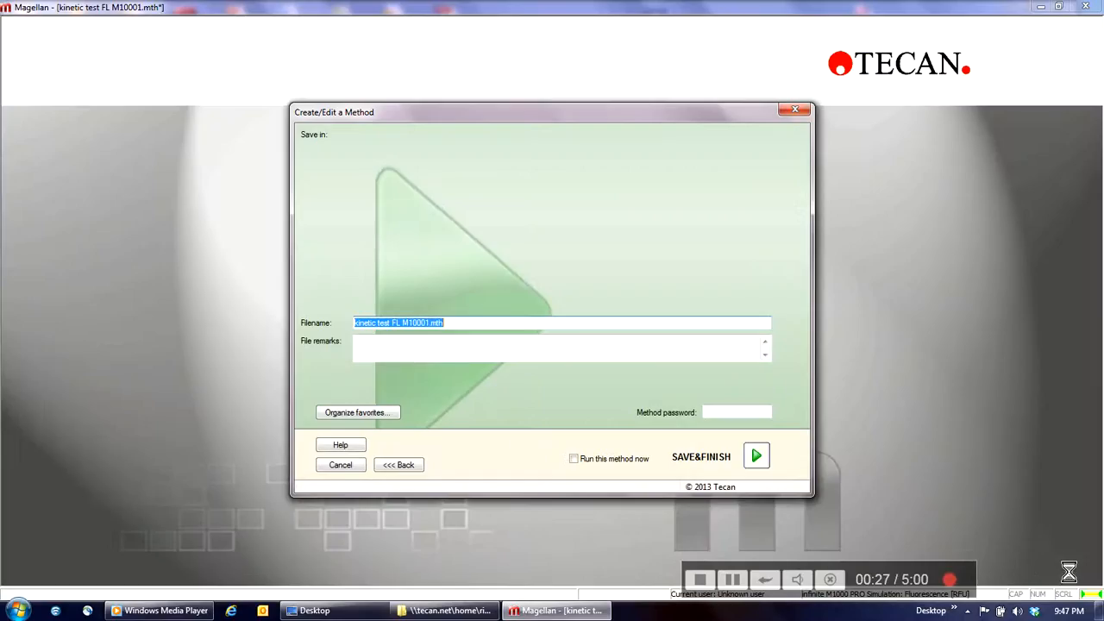
{"action": "left_click", "coordinate": [756, 459]}
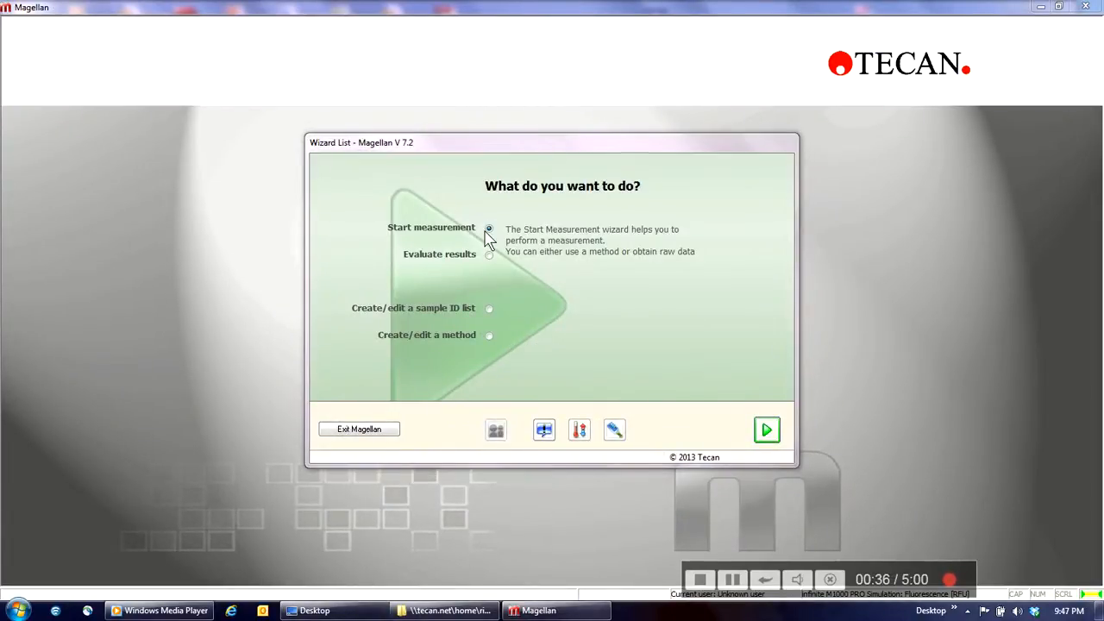
Start a measurement with the predefined method kinetic test FL M10001.mth.
{"action": "left_click", "coordinate": [761, 430]}
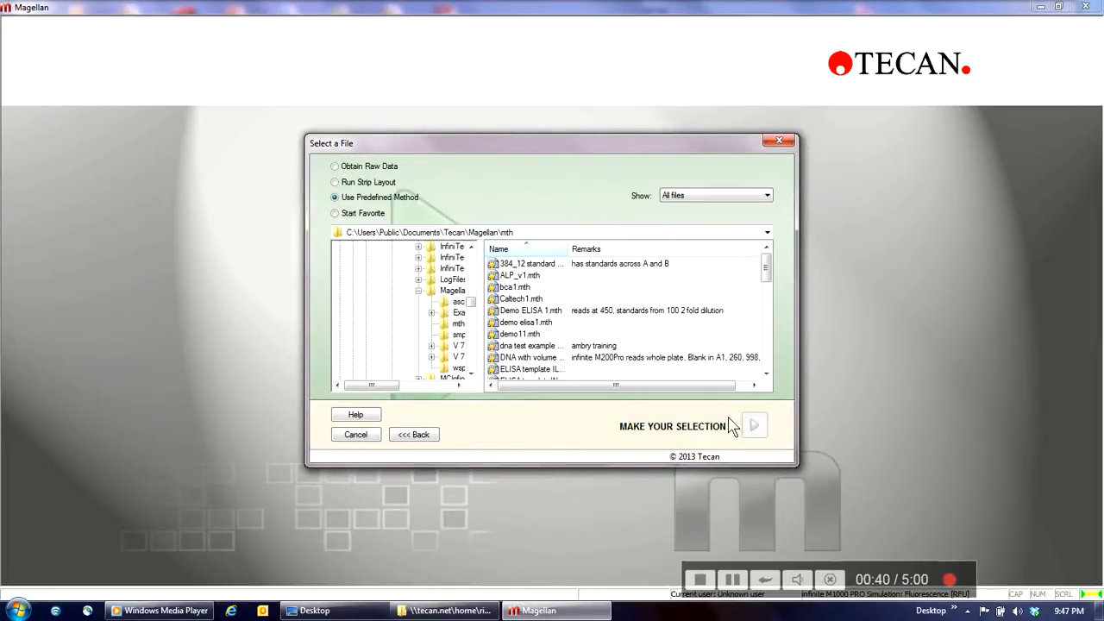
{"action": "left_click_drag", "start_coordinate": [765, 269], "coordinate": [767, 318]}
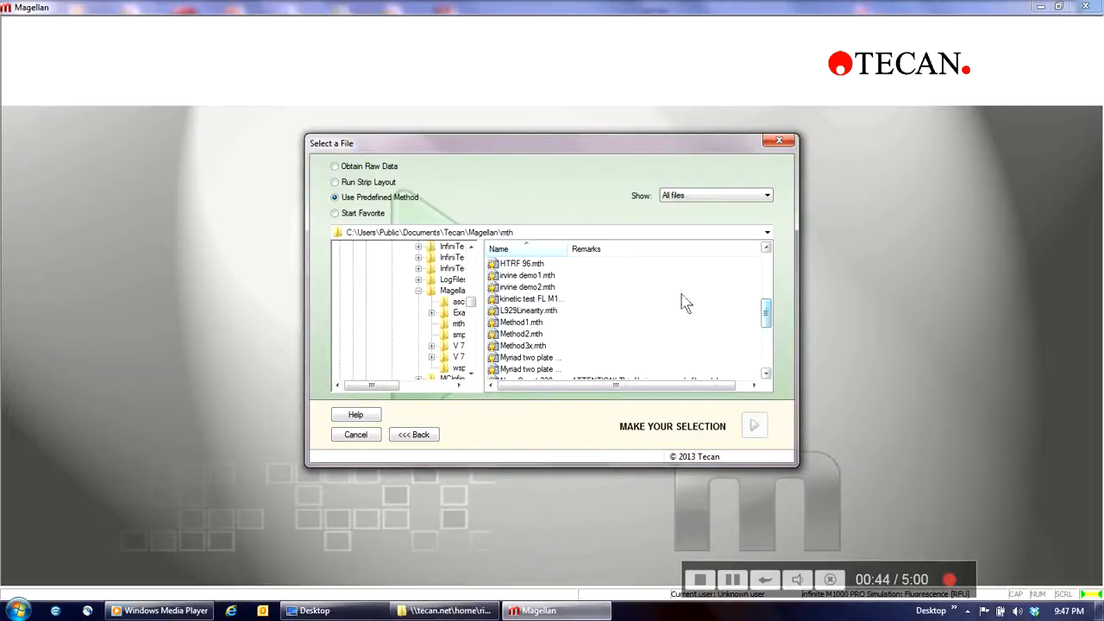
{"action": "left_click", "coordinate": [535, 300]}
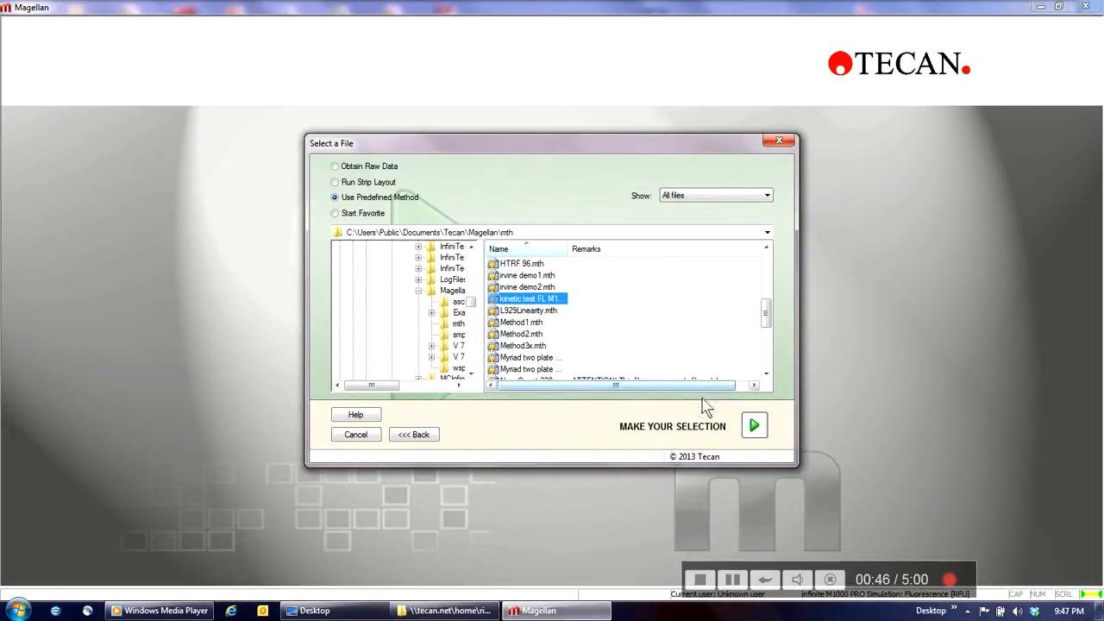
{"action": "left_click", "coordinate": [753, 427]}
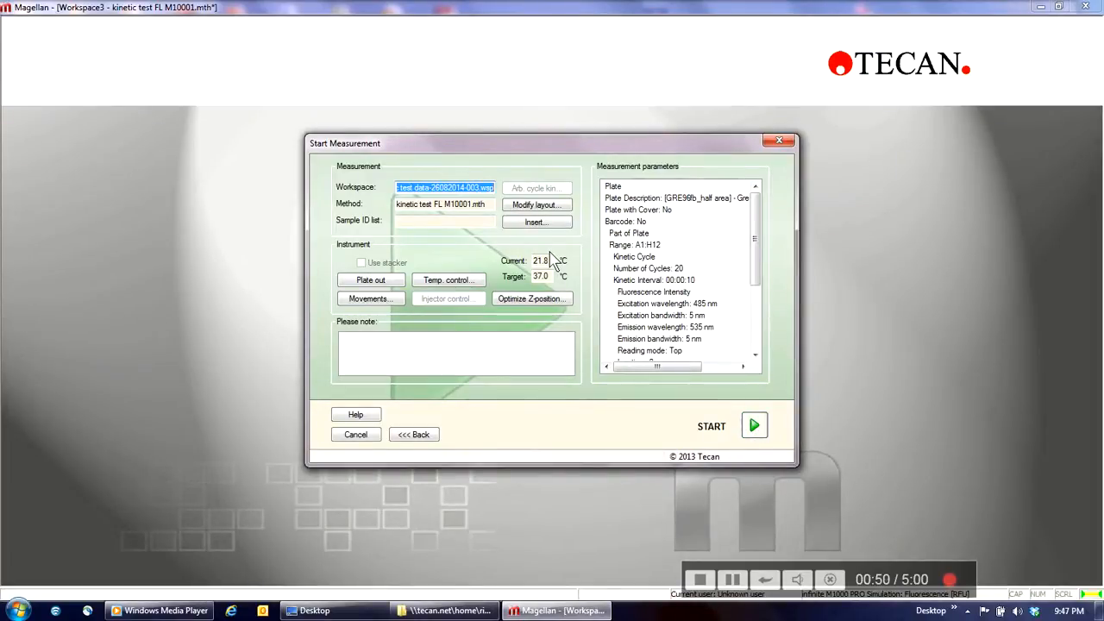
{"action": "left_click", "coordinate": [754, 431]}
View the kinetics graph of the raw data for wells A1 to A4 and B1 to B4, and close it.
{"action": "left_click_drag", "start_coordinate": [403, 115], "coordinate": [542, 182]}
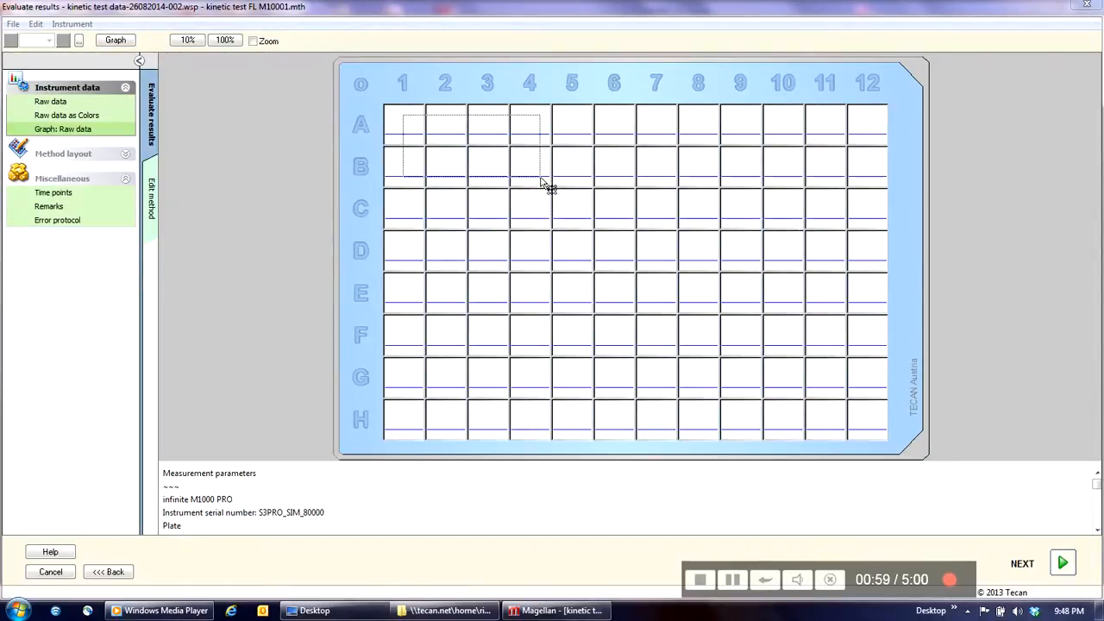
{"action": "right_click", "coordinate": [542, 182]}
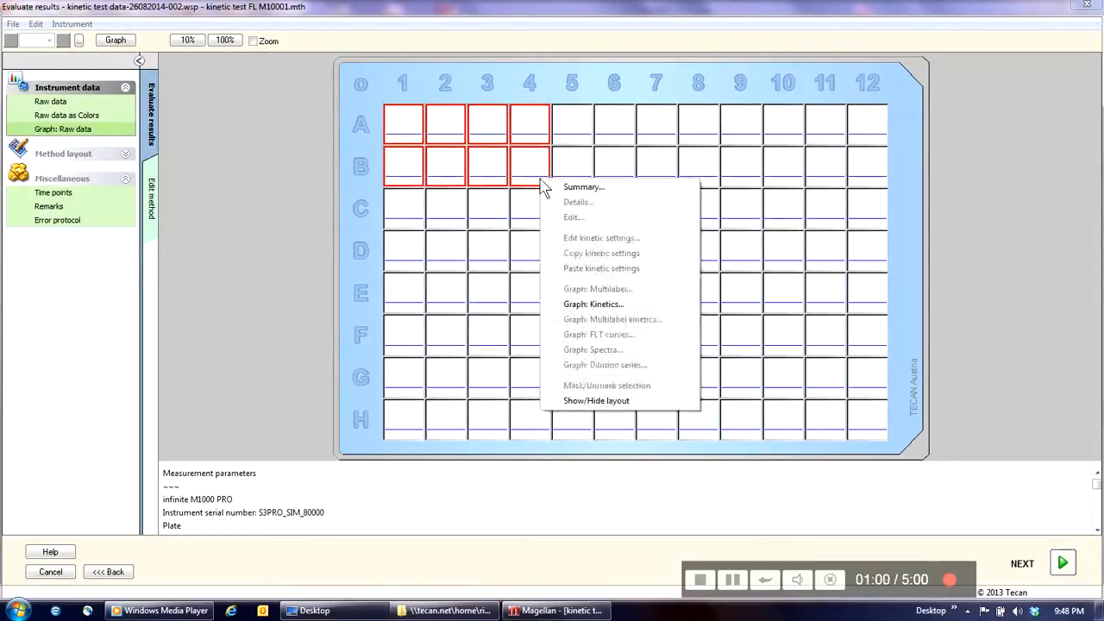
{"action": "left_click", "coordinate": [595, 306]}
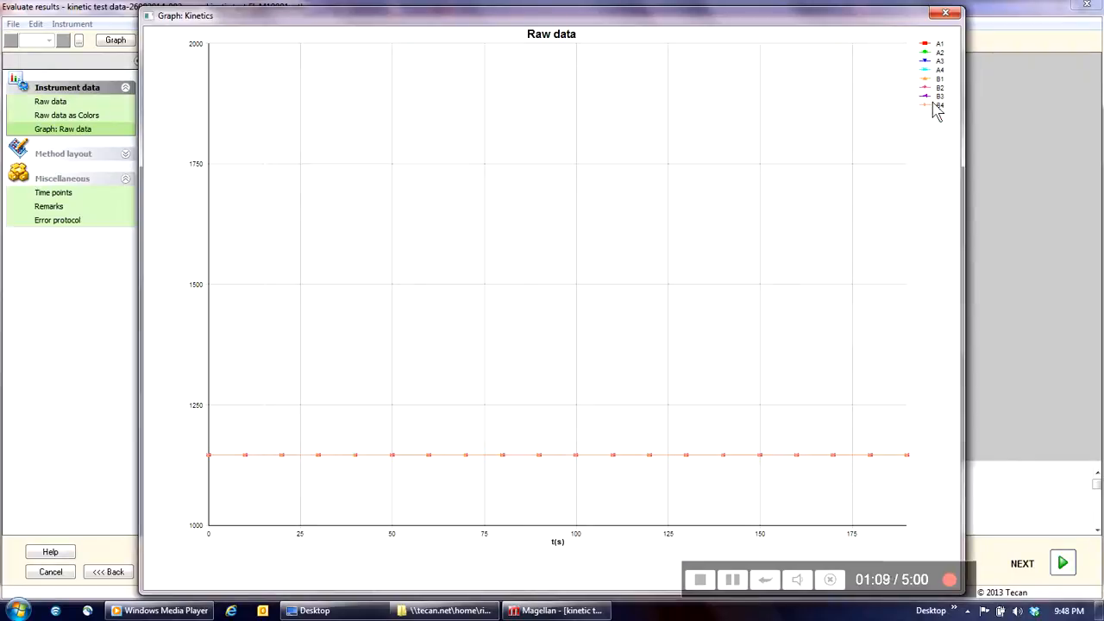
{"action": "left_click", "coordinate": [735, 584]}
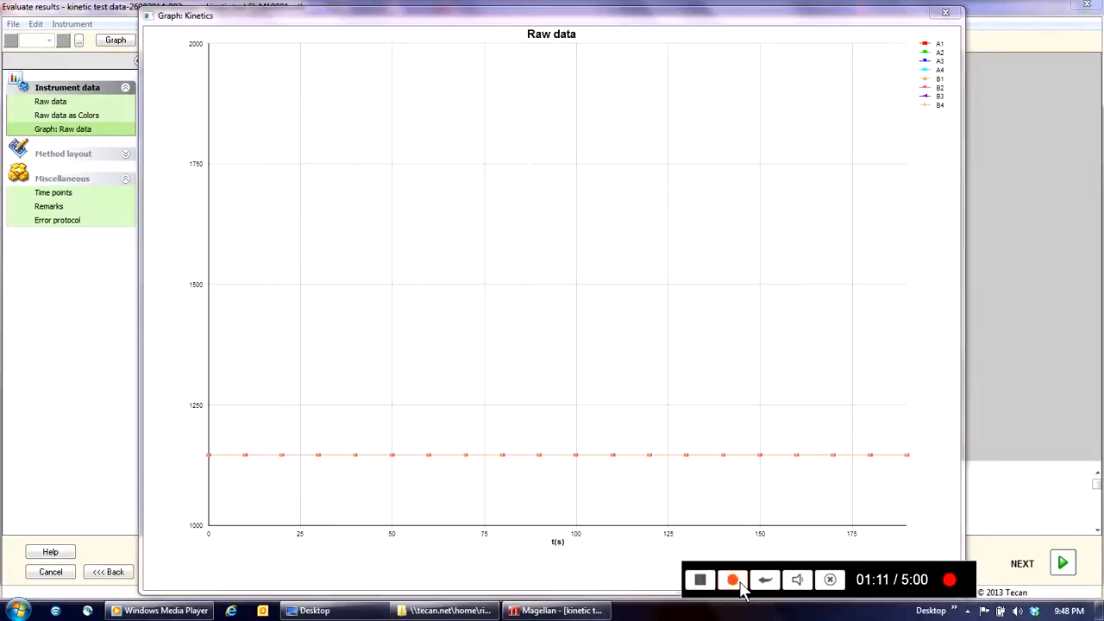
{"action": "left_click", "coordinate": [734, 580]}
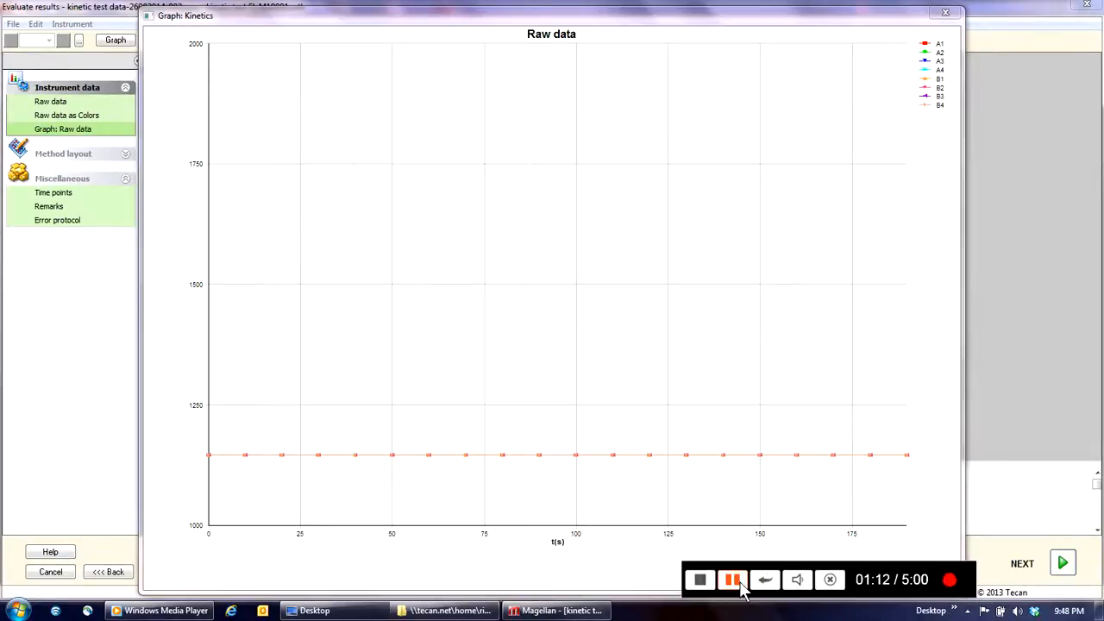
{"action": "left_click", "coordinate": [946, 13]}
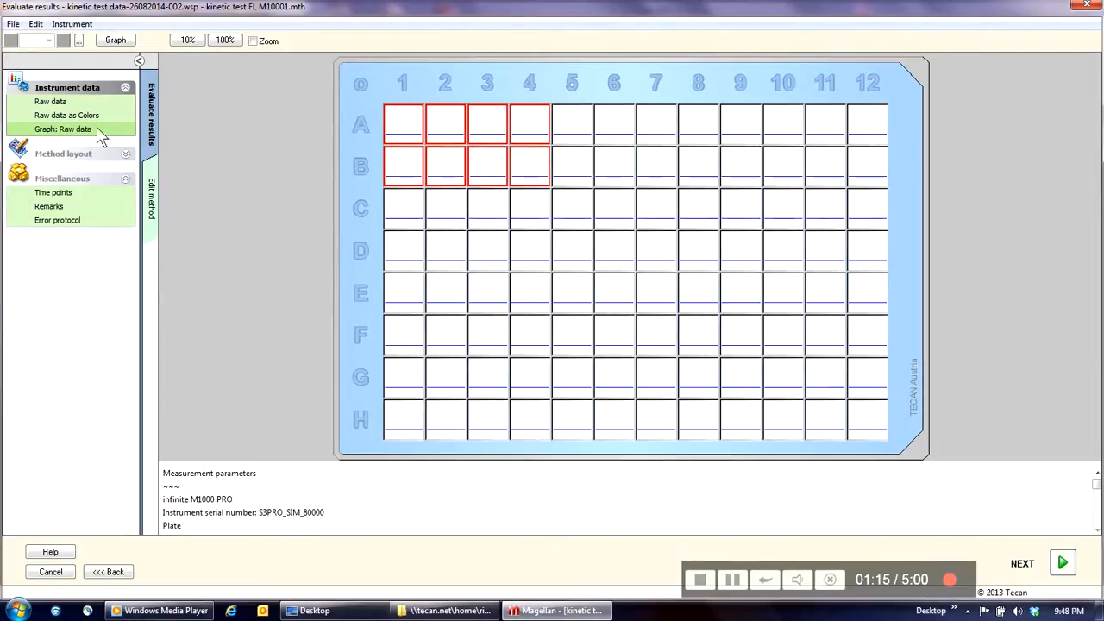
Show the raw data on the plate and step through kinetic cycles 1 and 2.
{"action": "left_click", "coordinate": [52, 101]}
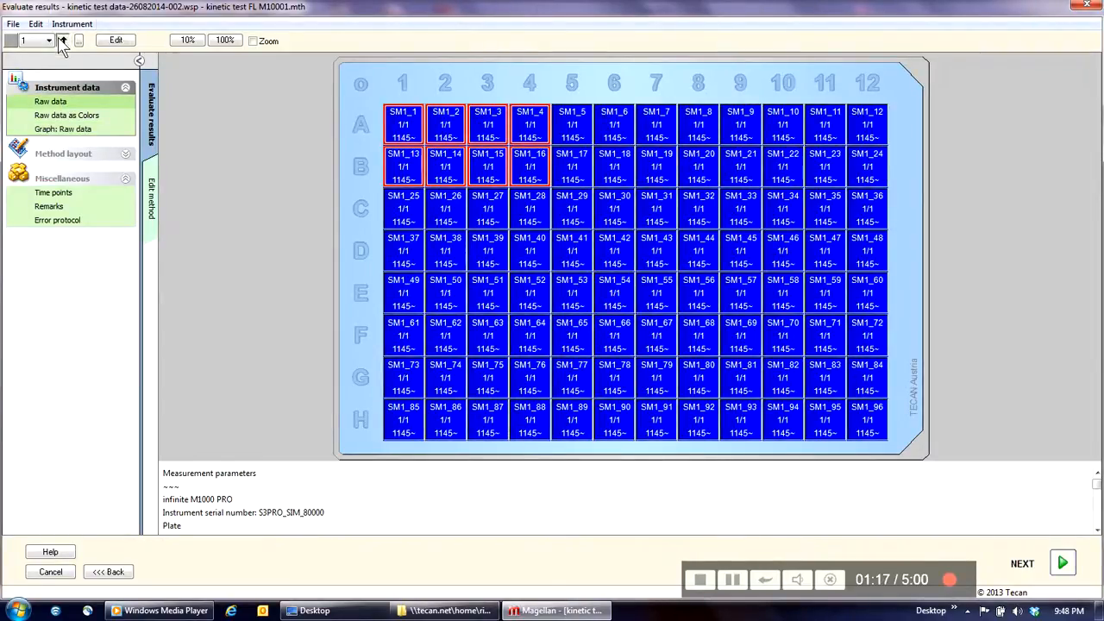
{"action": "left_click", "coordinate": [63, 41]}
{"action": "left_click", "coordinate": [49, 40]}
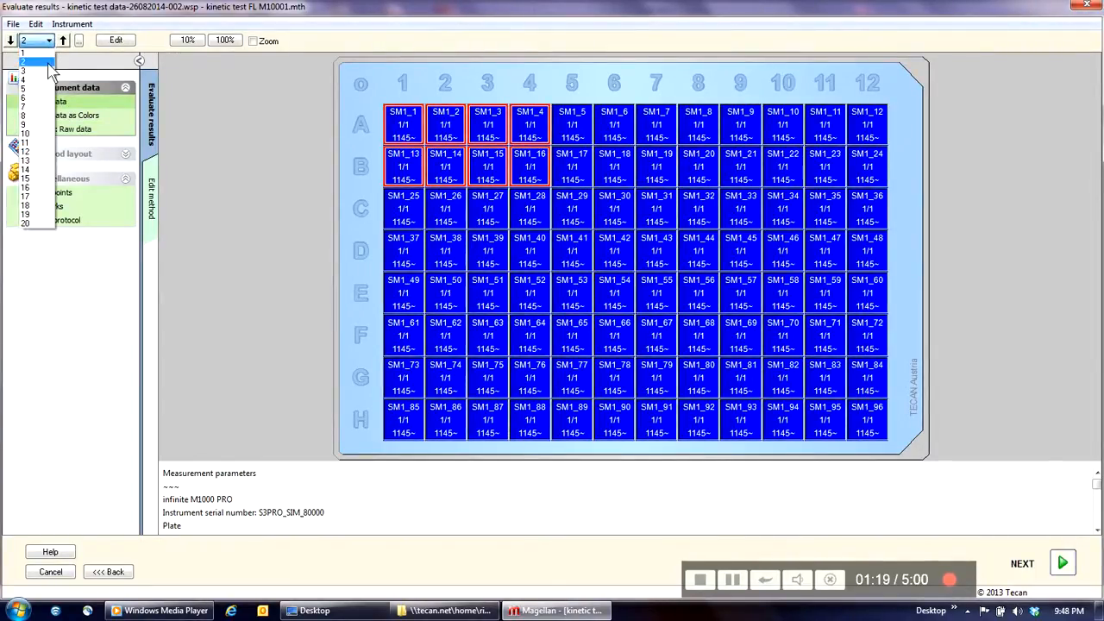
{"action": "left_click", "coordinate": [8, 48]}
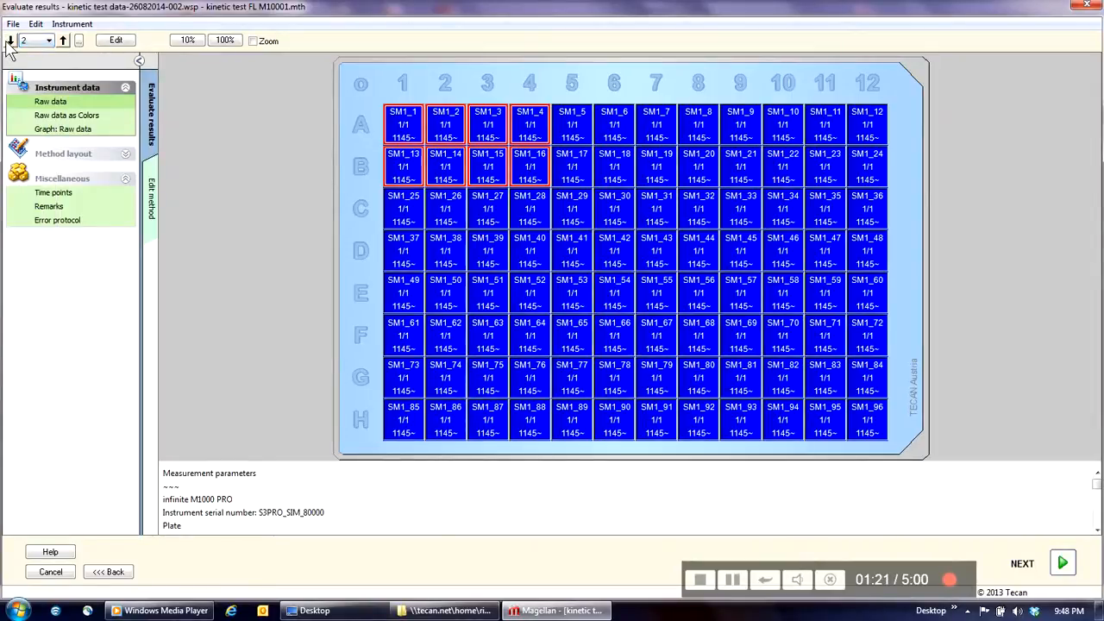
{"action": "left_click", "coordinate": [9, 41]}
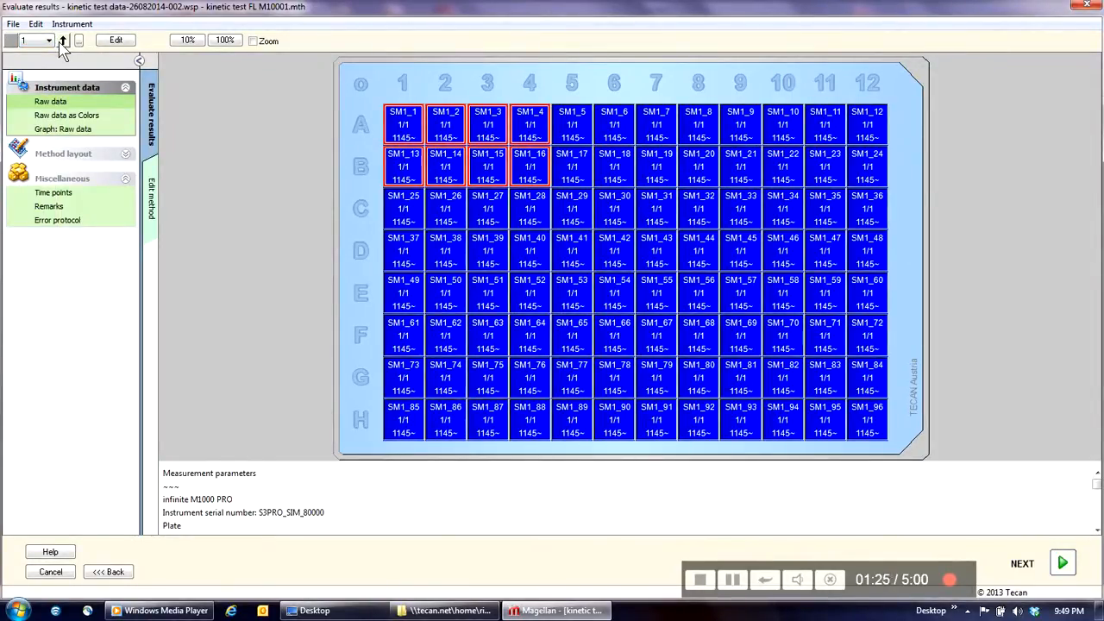
Export the measurement results to Excel with the method's current export options.
{"action": "left_click", "coordinate": [13, 25]}
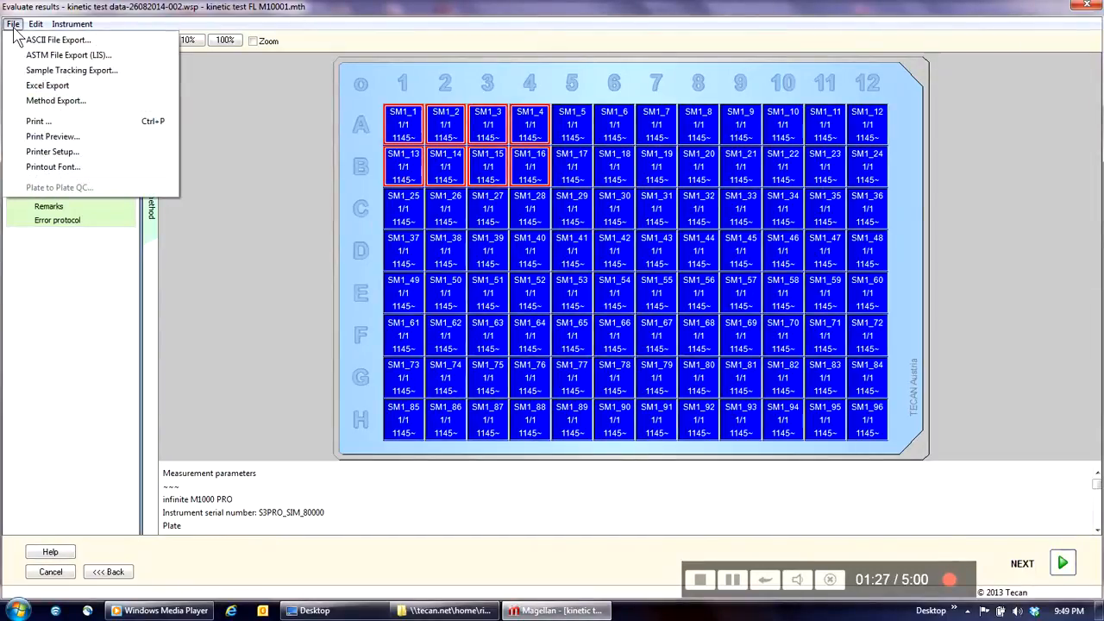
{"action": "left_click", "coordinate": [41, 90]}
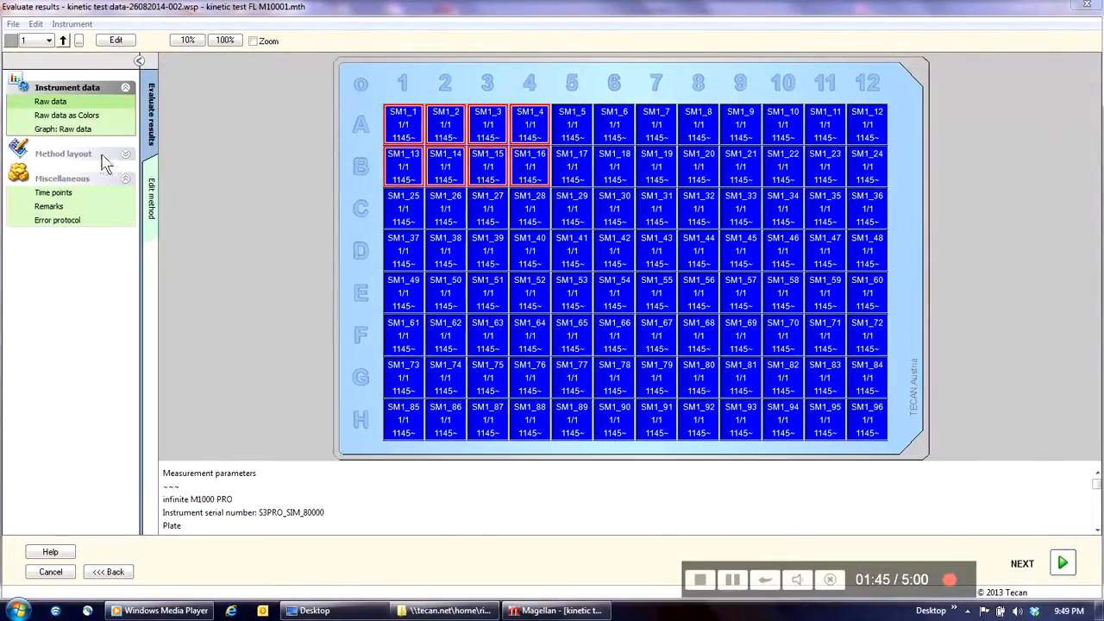
Change the method's data export result format to Table (well data in columns) and export the results to Excel again.
{"action": "left_click", "coordinate": [153, 200]}
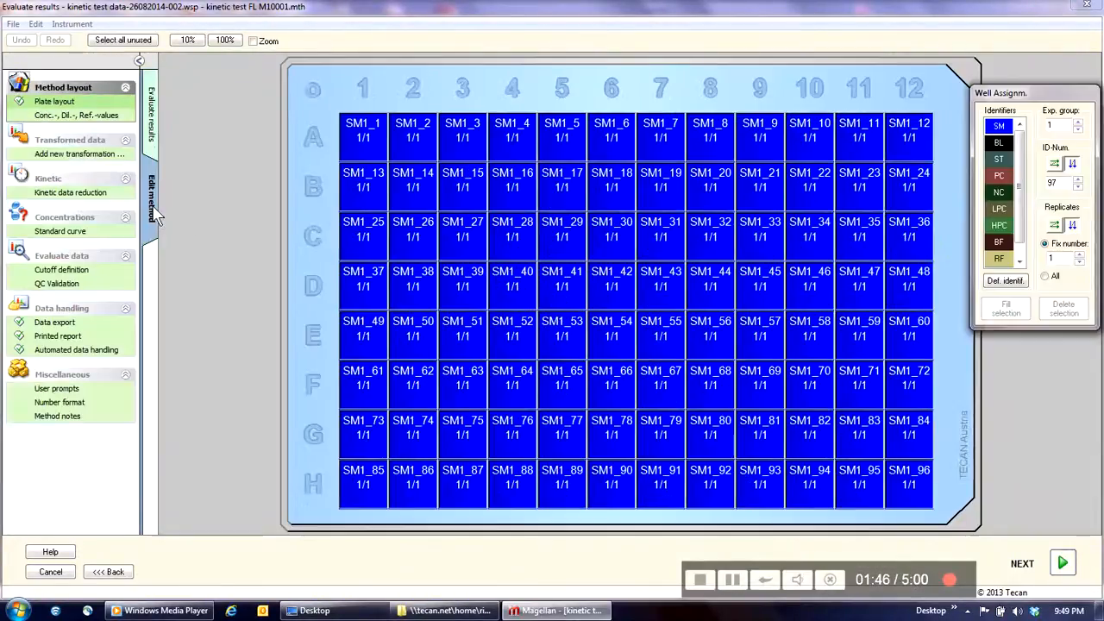
{"action": "left_click", "coordinate": [84, 324]}
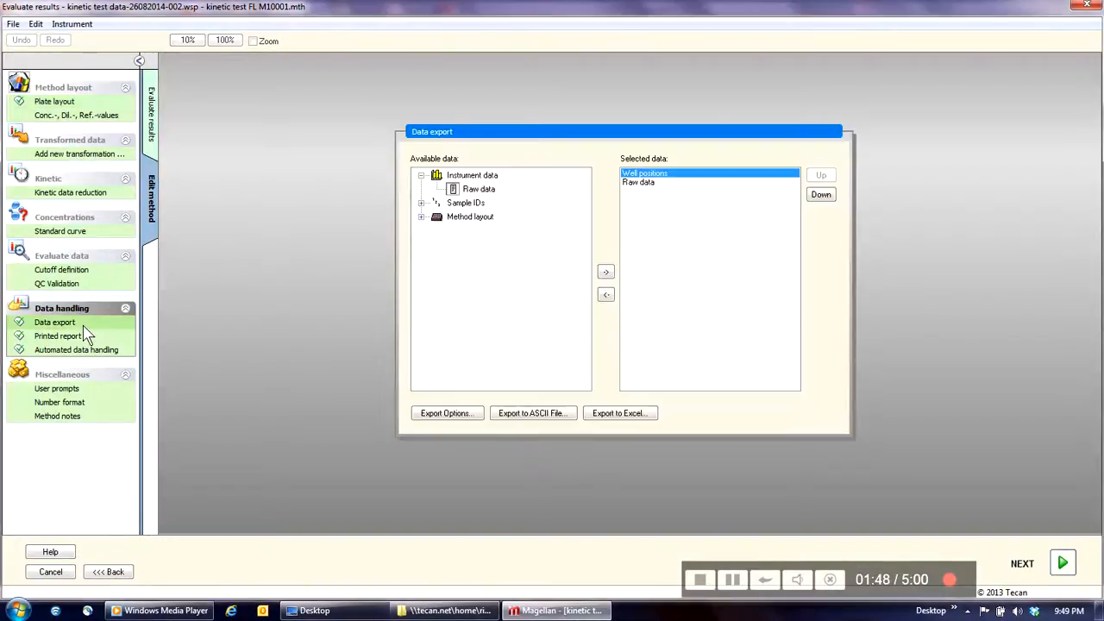
{"action": "left_click", "coordinate": [440, 414]}
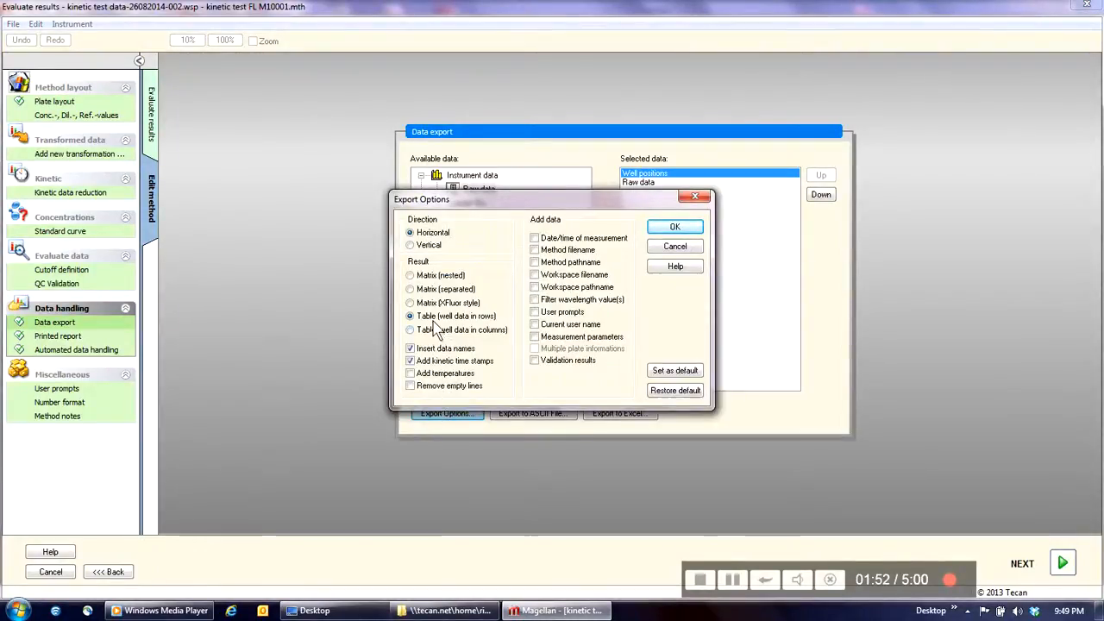
{"action": "left_click", "coordinate": [410, 331]}
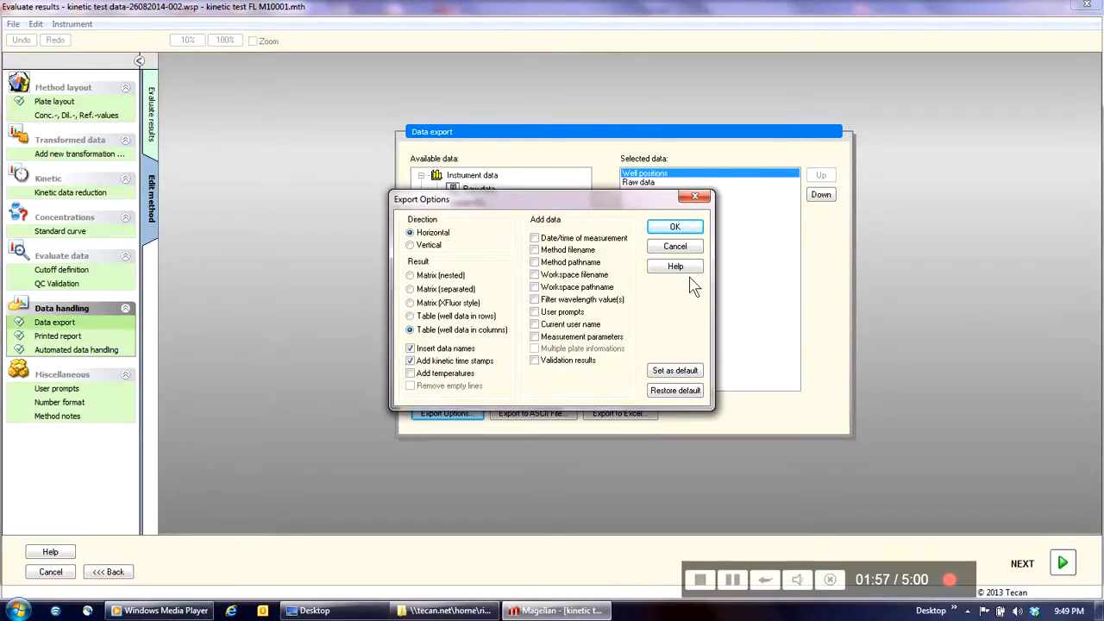
{"action": "left_click", "coordinate": [695, 227]}
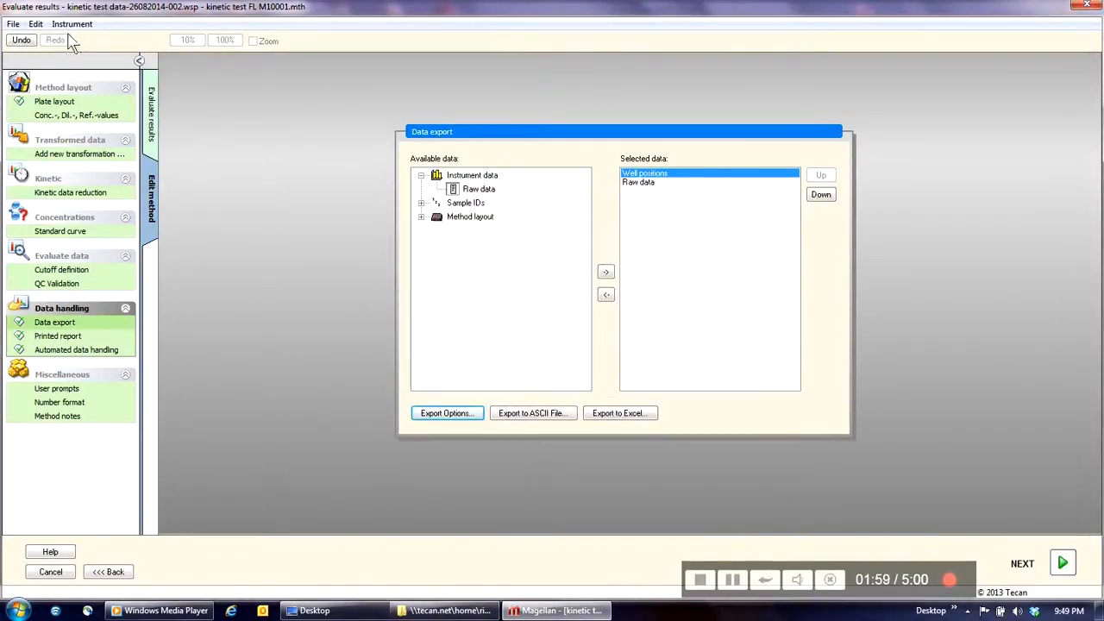
{"action": "left_click", "coordinate": [13, 25]}
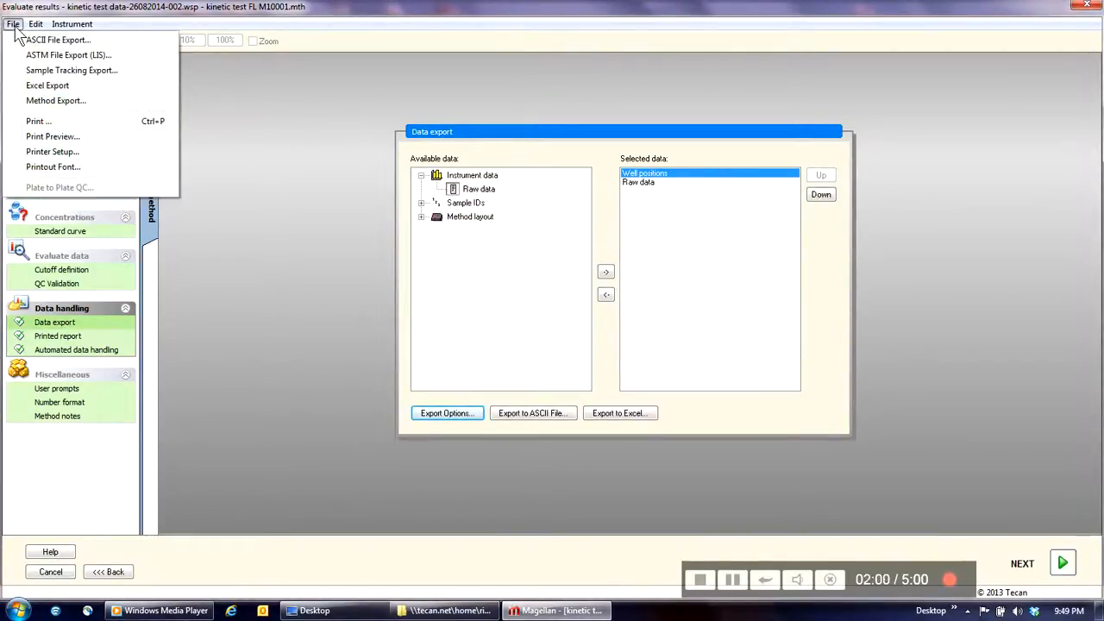
{"action": "left_click", "coordinate": [48, 90]}
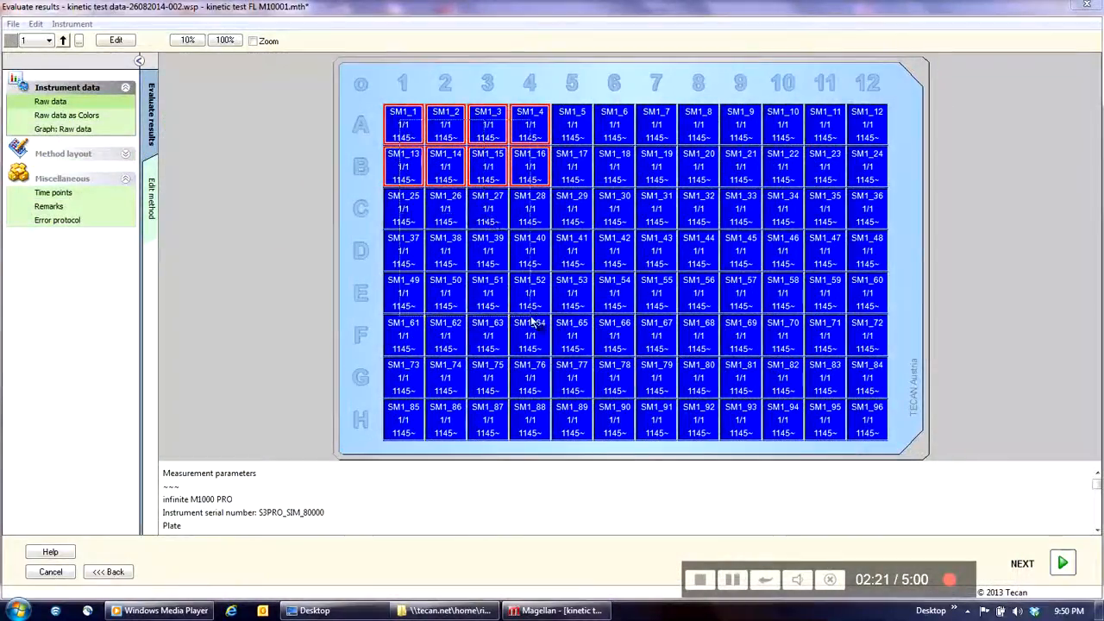
Copy the raw data of wells A1 to H4 for kinetic cycle 1 to Excel and bring up the resulting workbook.
{"action": "left_click_drag", "start_coordinate": [549, 437], "coordinate": [550, 440]}
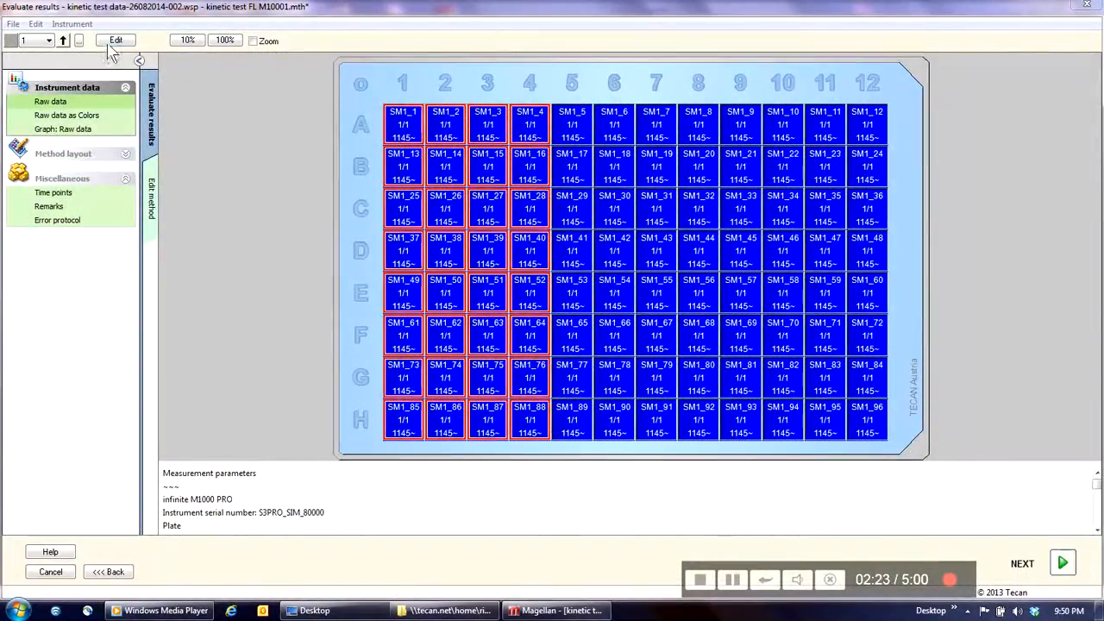
{"action": "left_click", "coordinate": [36, 24]}
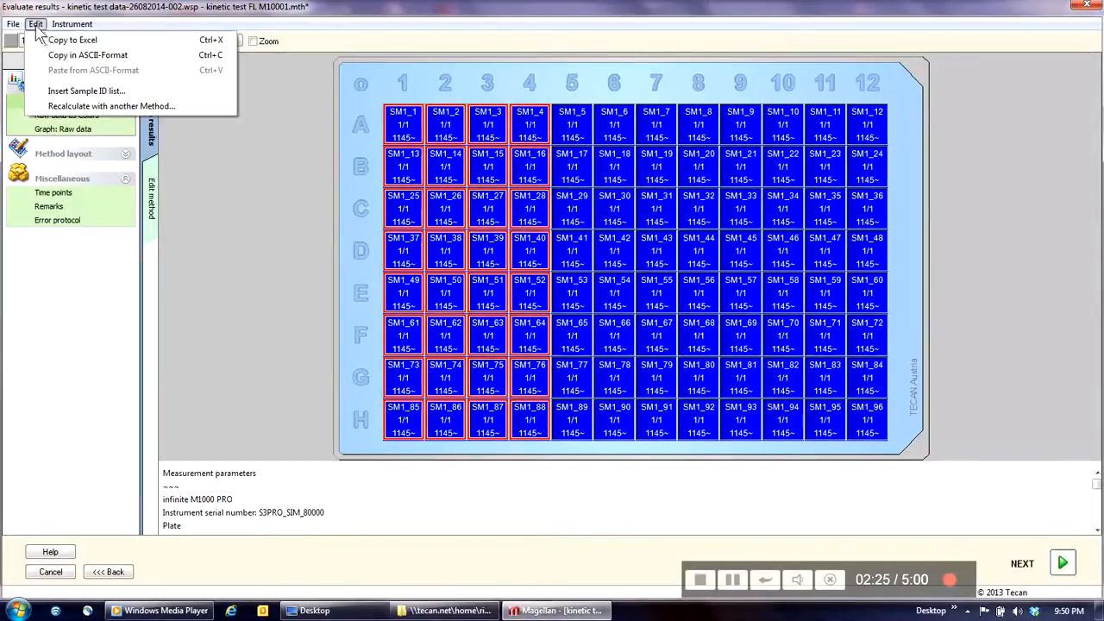
{"action": "left_click", "coordinate": [56, 41]}
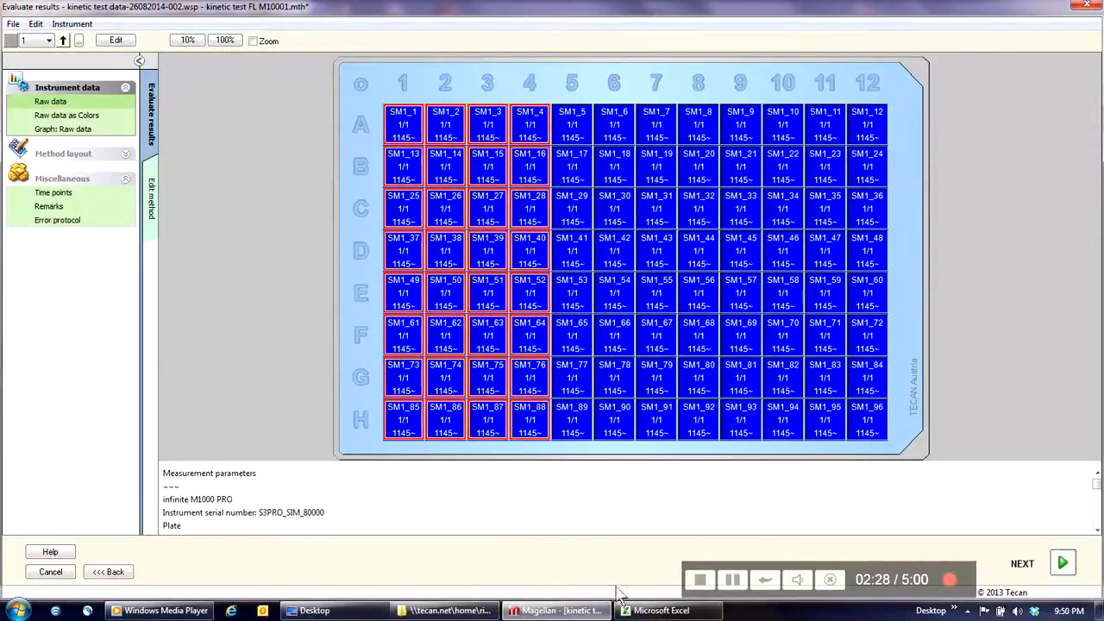
{"action": "left_click", "coordinate": [643, 610]}
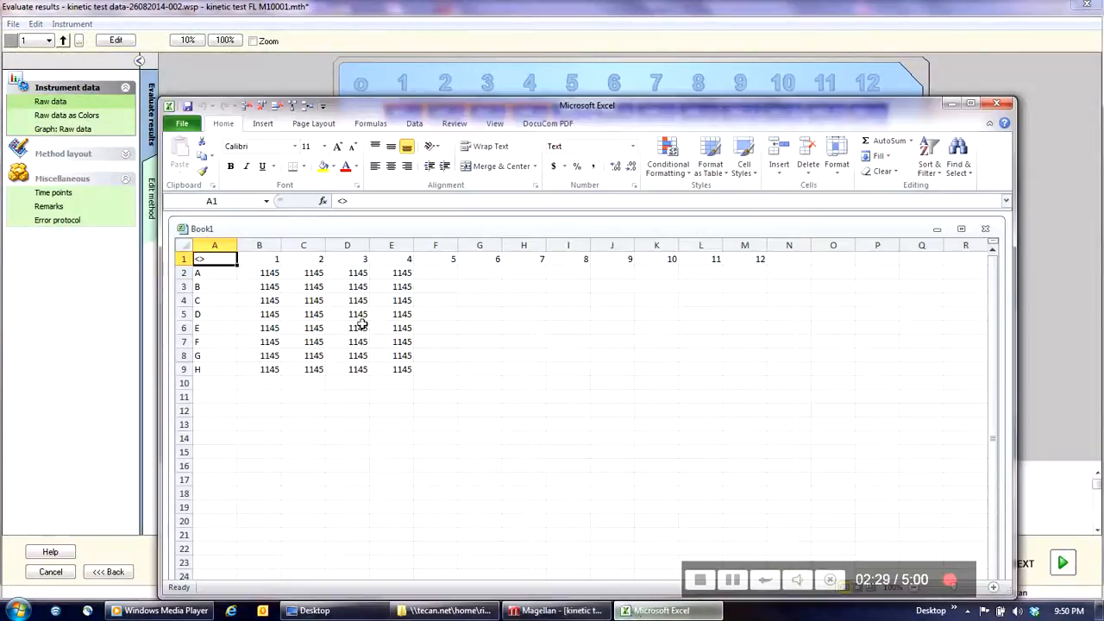